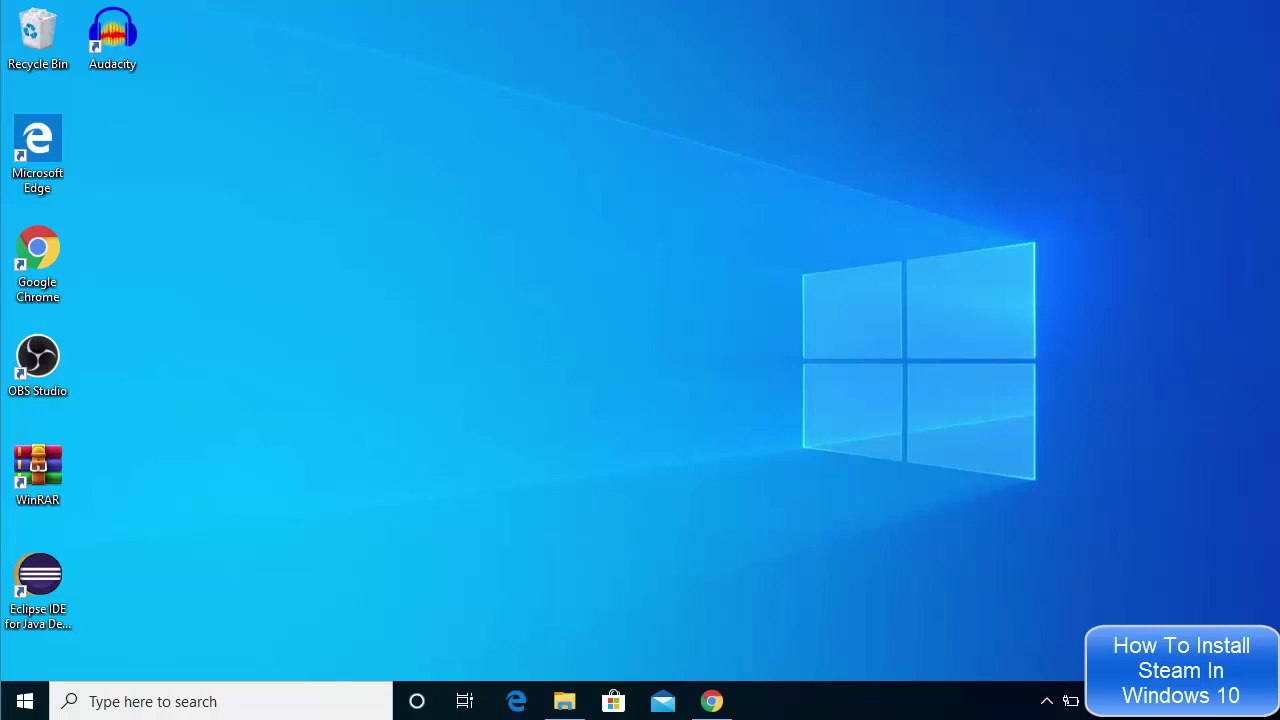
Step: Return to the Google 'steam download' results and open 'Steam, The Ultimate Online Game Platform'
left_click(711, 700)
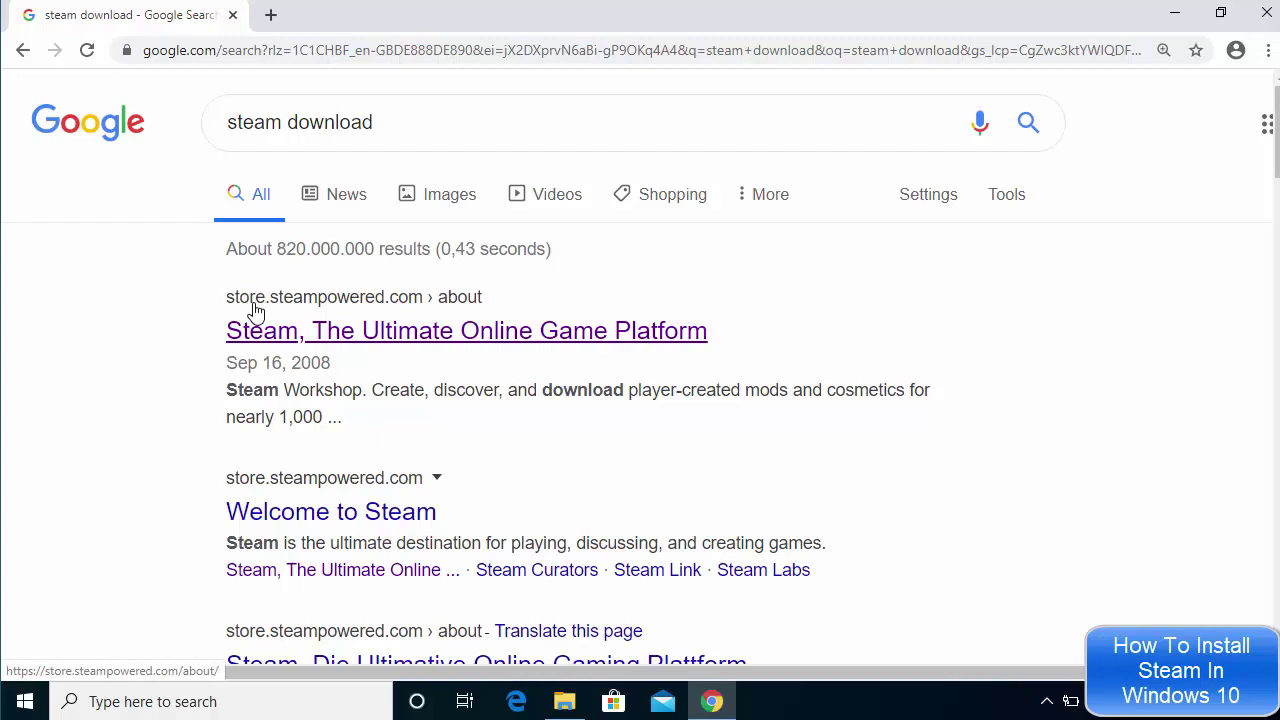
left_click(392, 338)
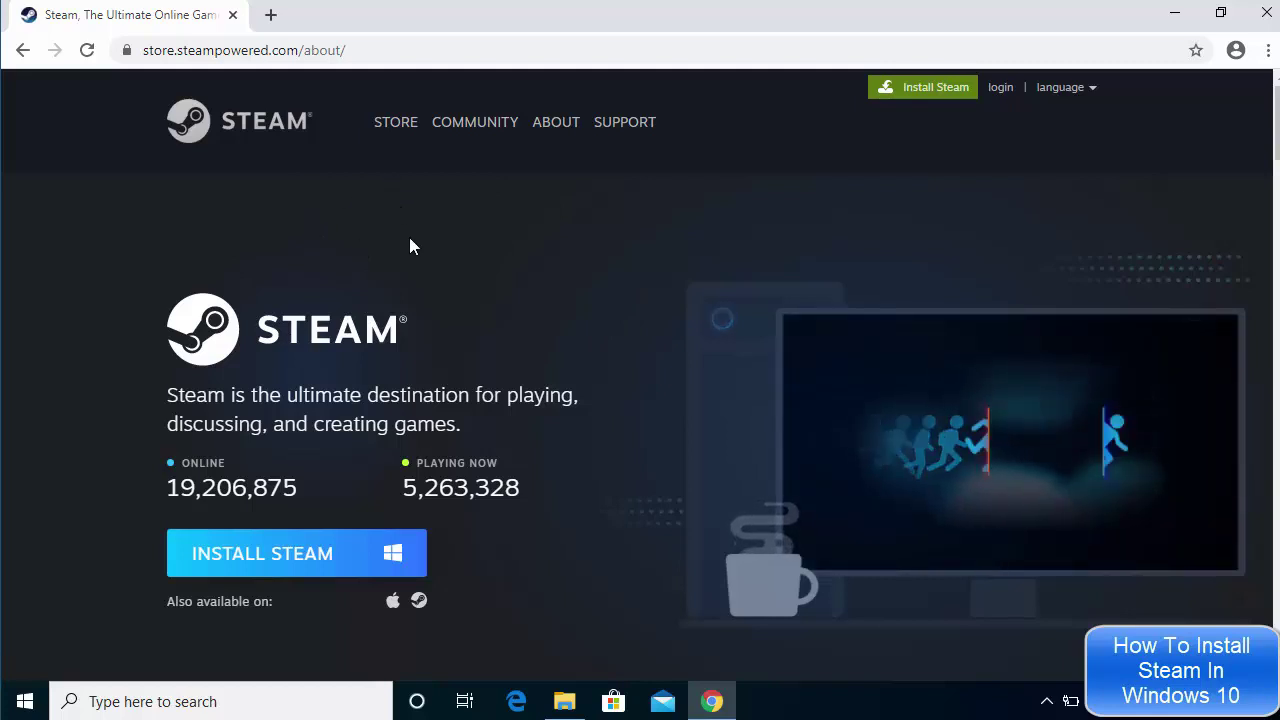
Step: Download the Windows installer SteamSetup.exe (1,537 KB) from the Steam About page
scroll(308, 250, "down", 1)
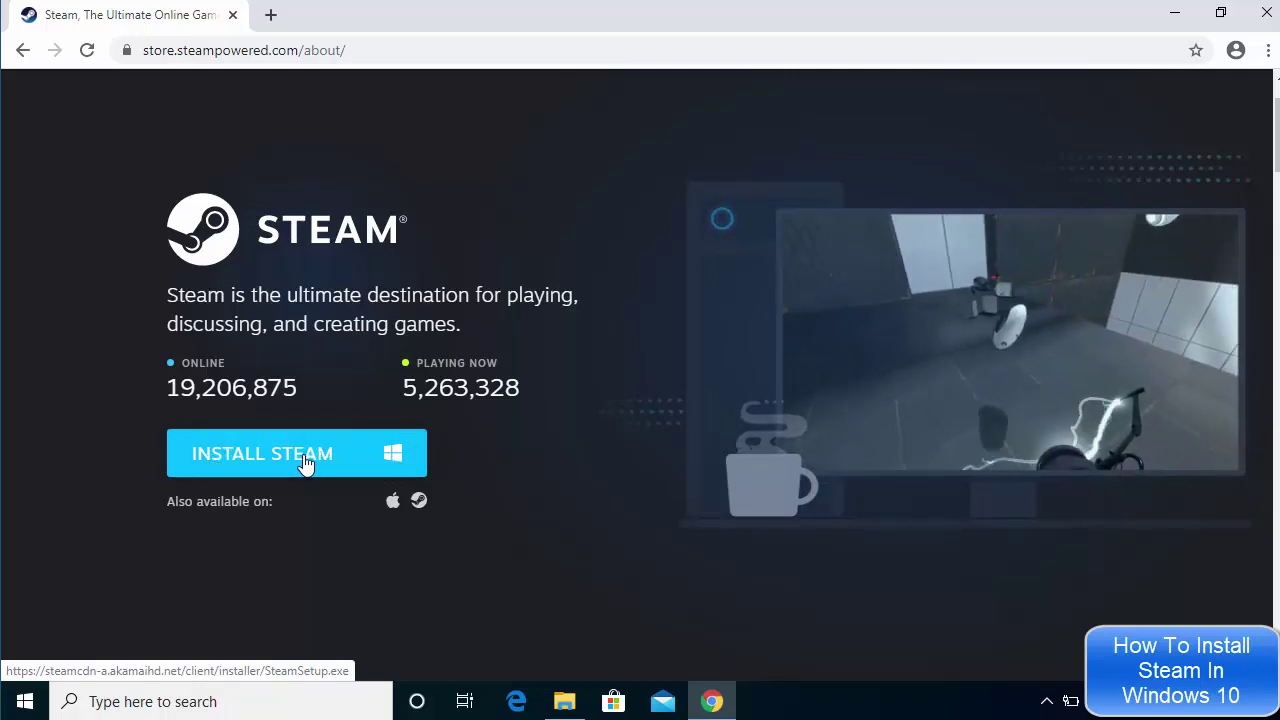
left_click(355, 462)
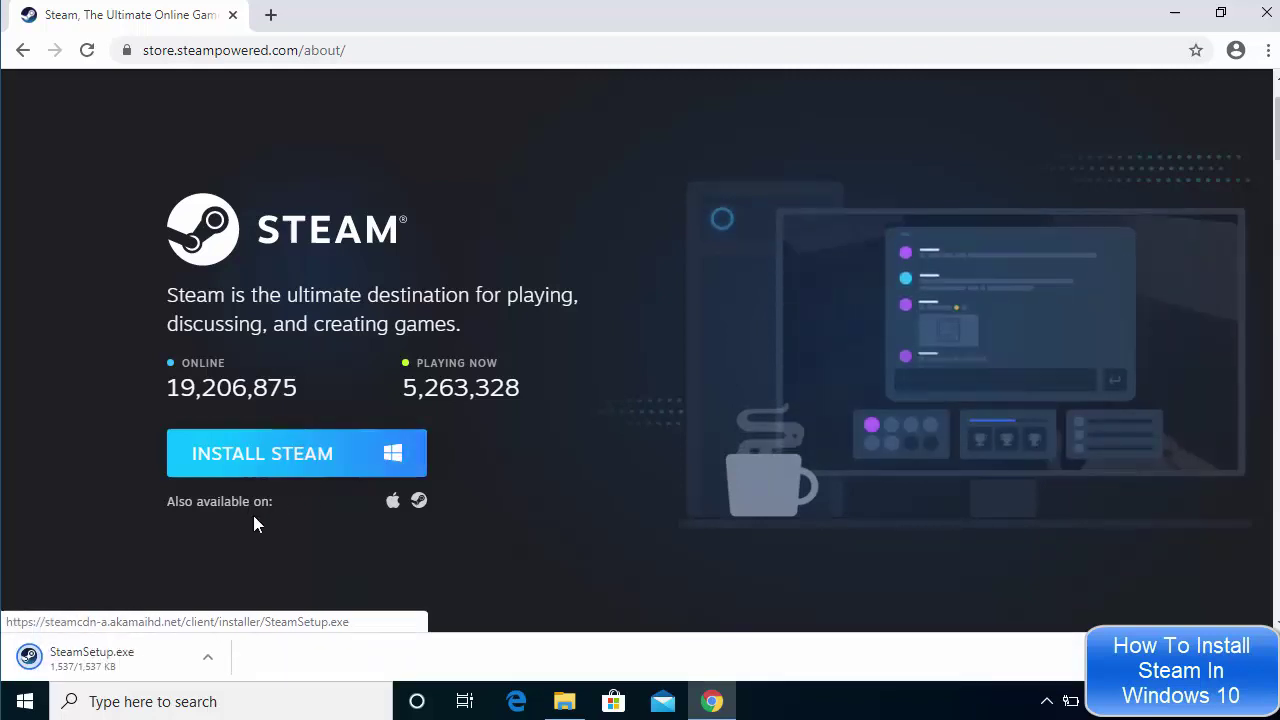
Step: Run SteamSetup.exe with admin permission, hide Chrome, and advance to the English language step
left_click(130, 662)
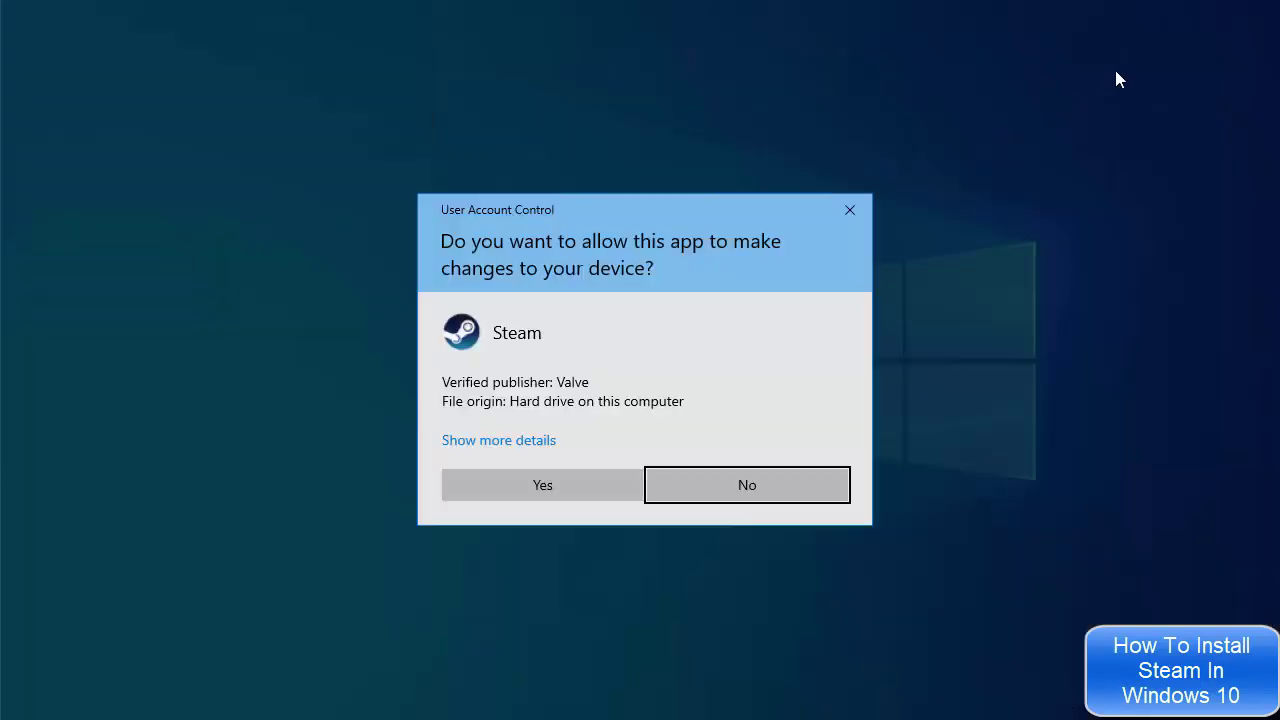
left_click(554, 485)
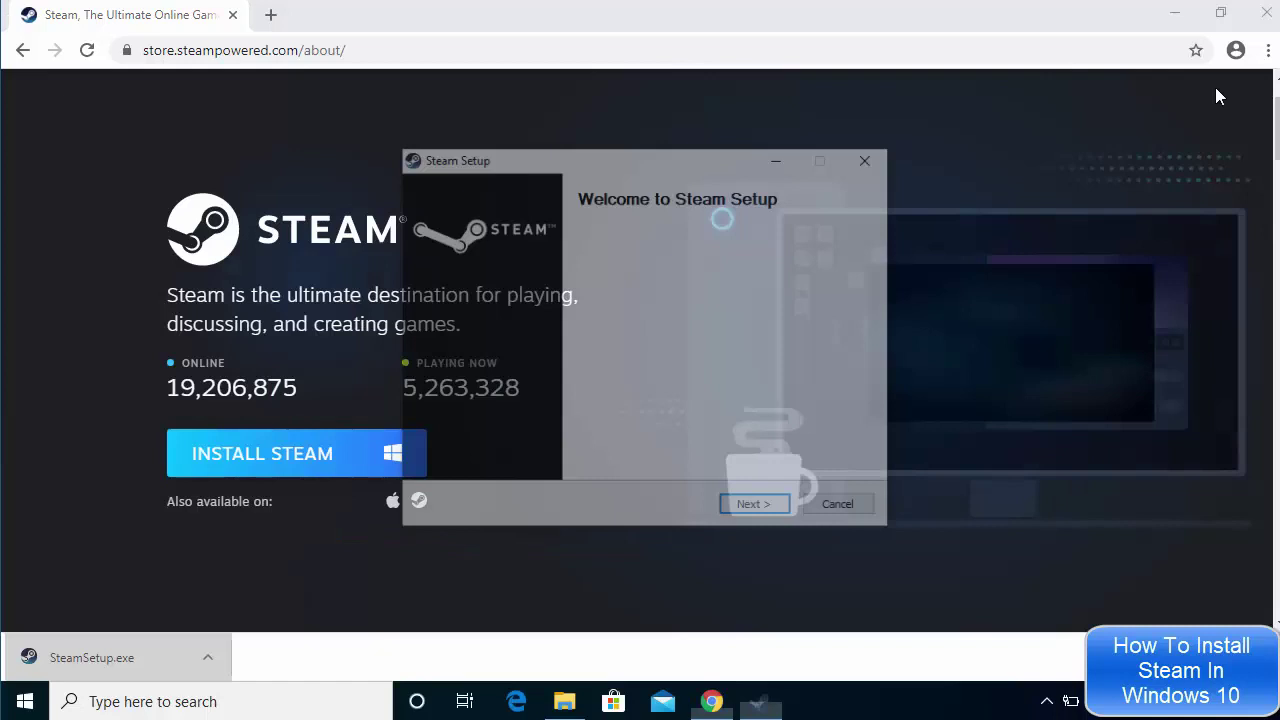
left_click(1177, 16)
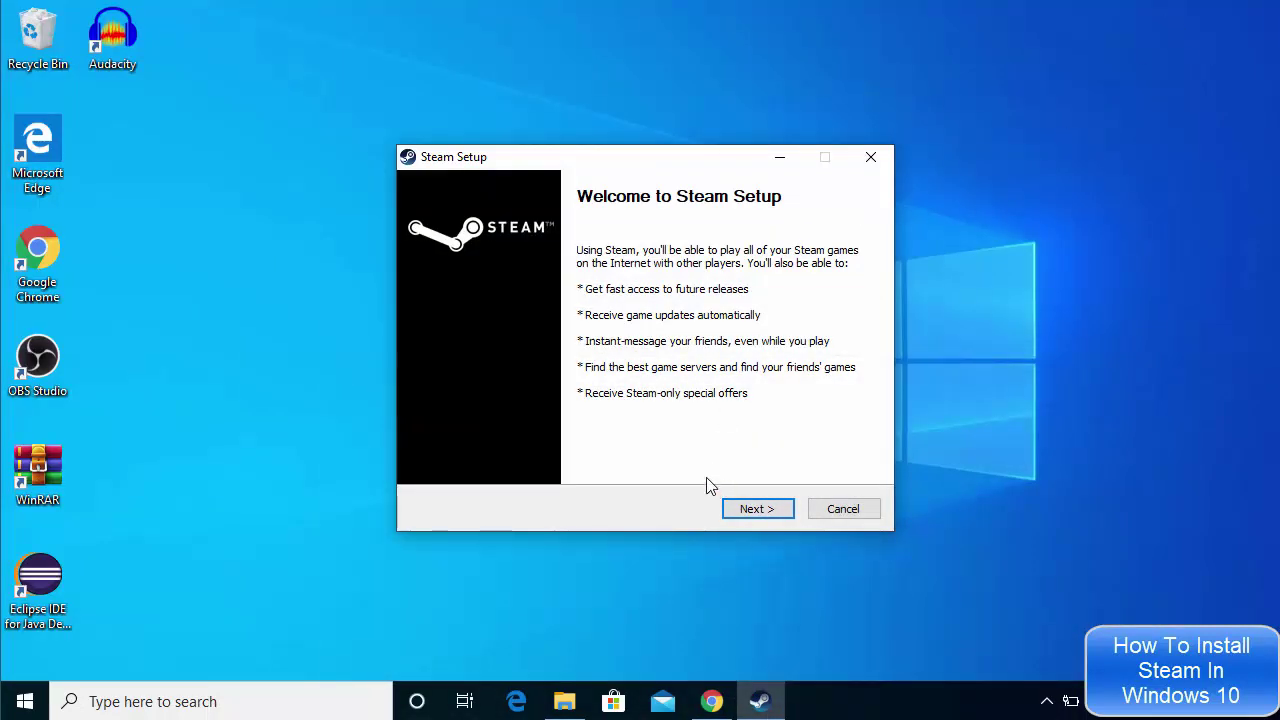
left_click(748, 511)
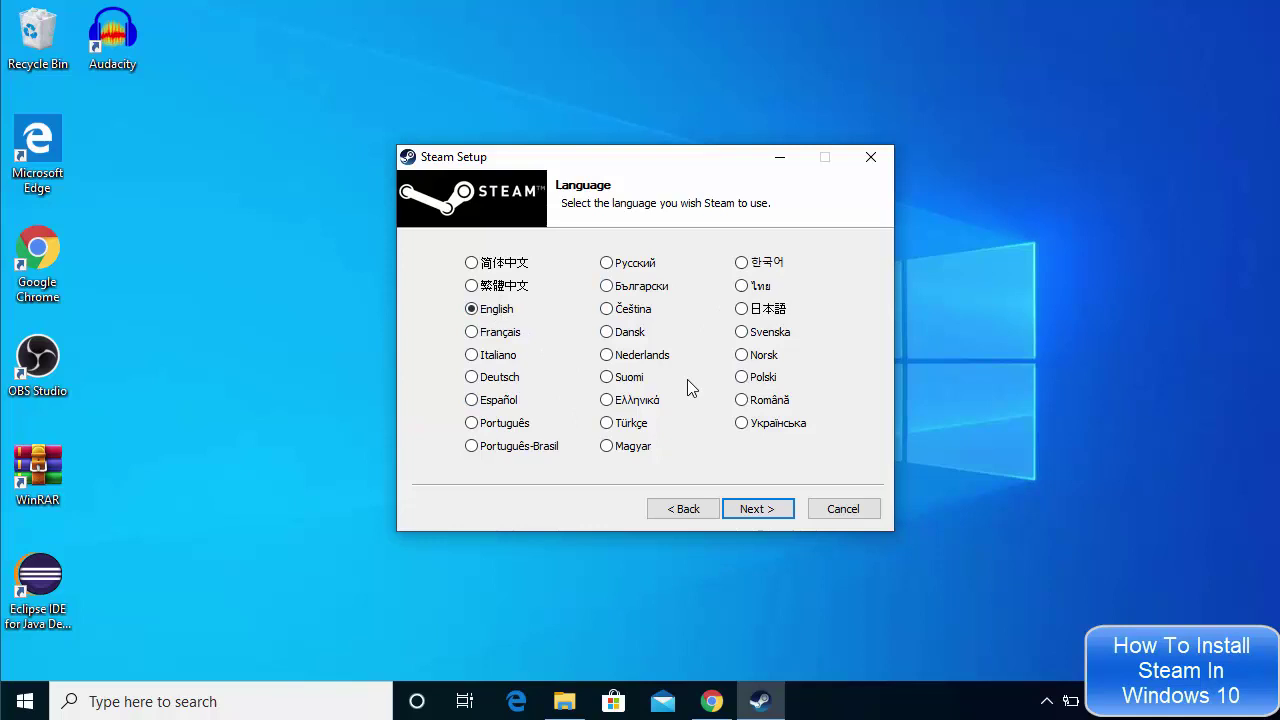
Step: Keep English and install Steam into the default C:\Program Files (x86)\Steam folder
left_click(760, 510)
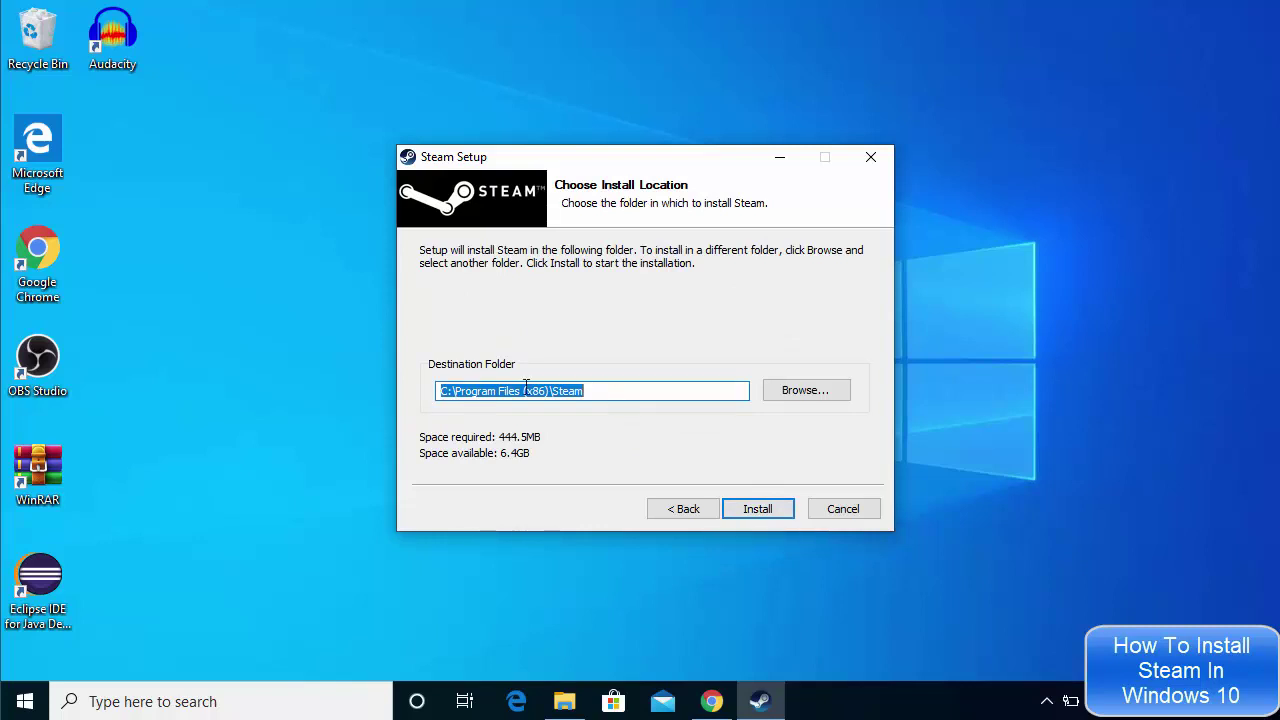
left_click(751, 508)
left_click(751, 508)
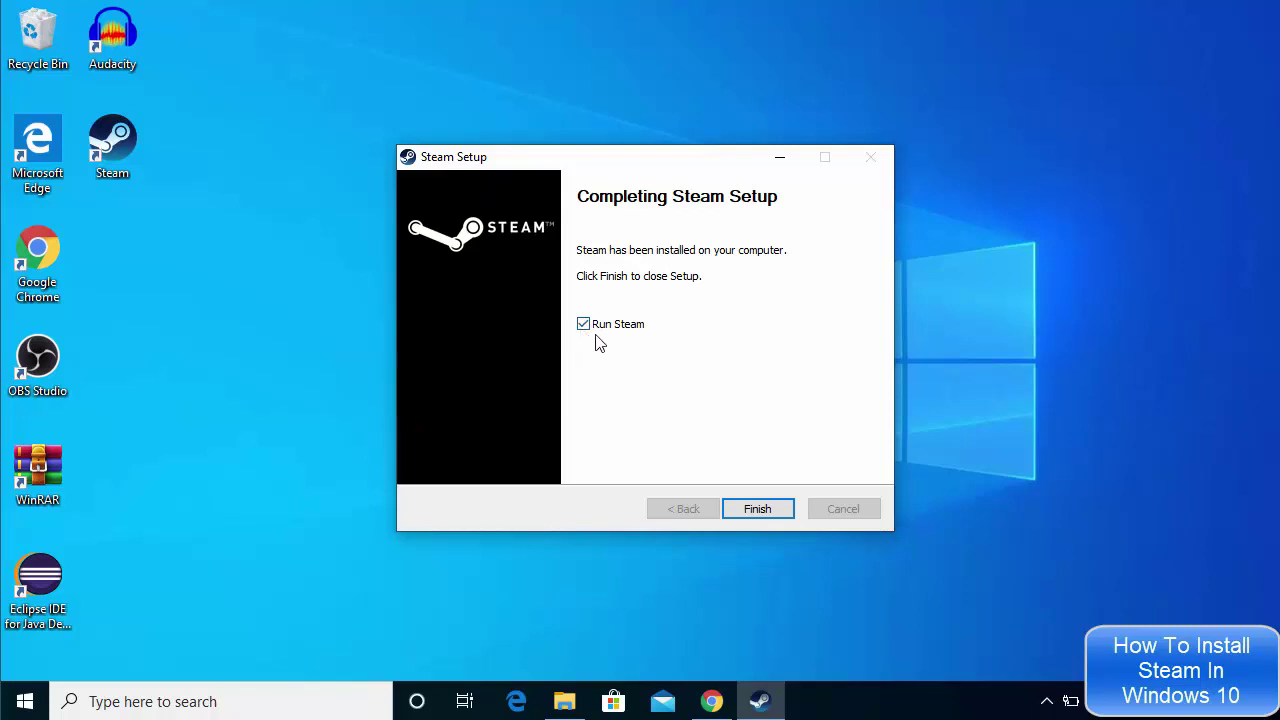
Step: Finish setup with Run Steam ticked and let Steam update to its welcome window
left_click(757, 510)
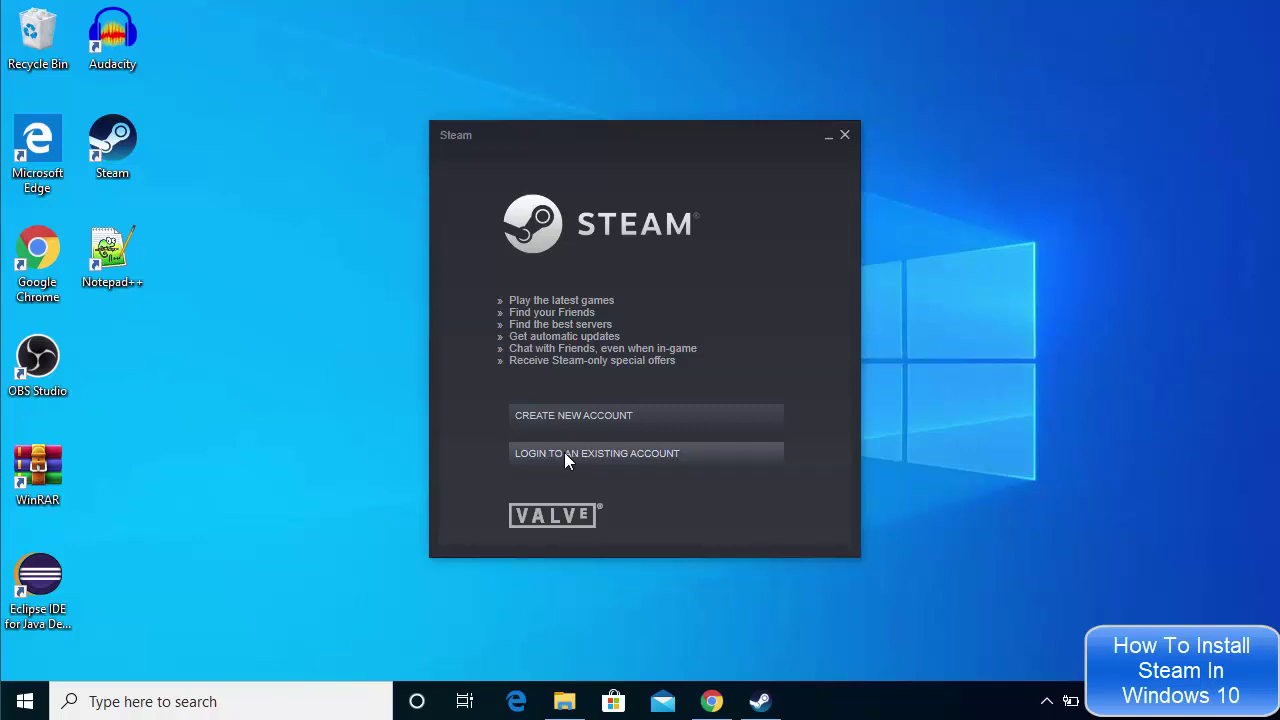
Step: Log in to an existing Steam account using its account name and password
left_click(564, 452)
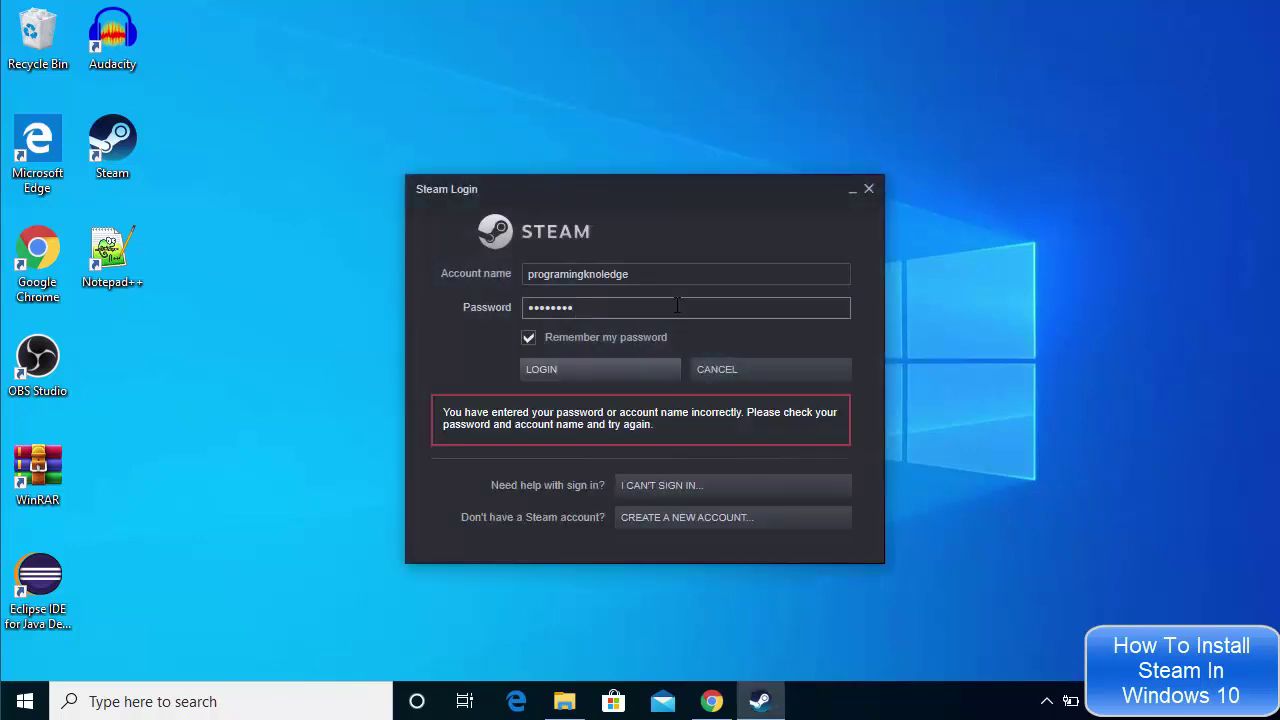
left_click(614, 371)
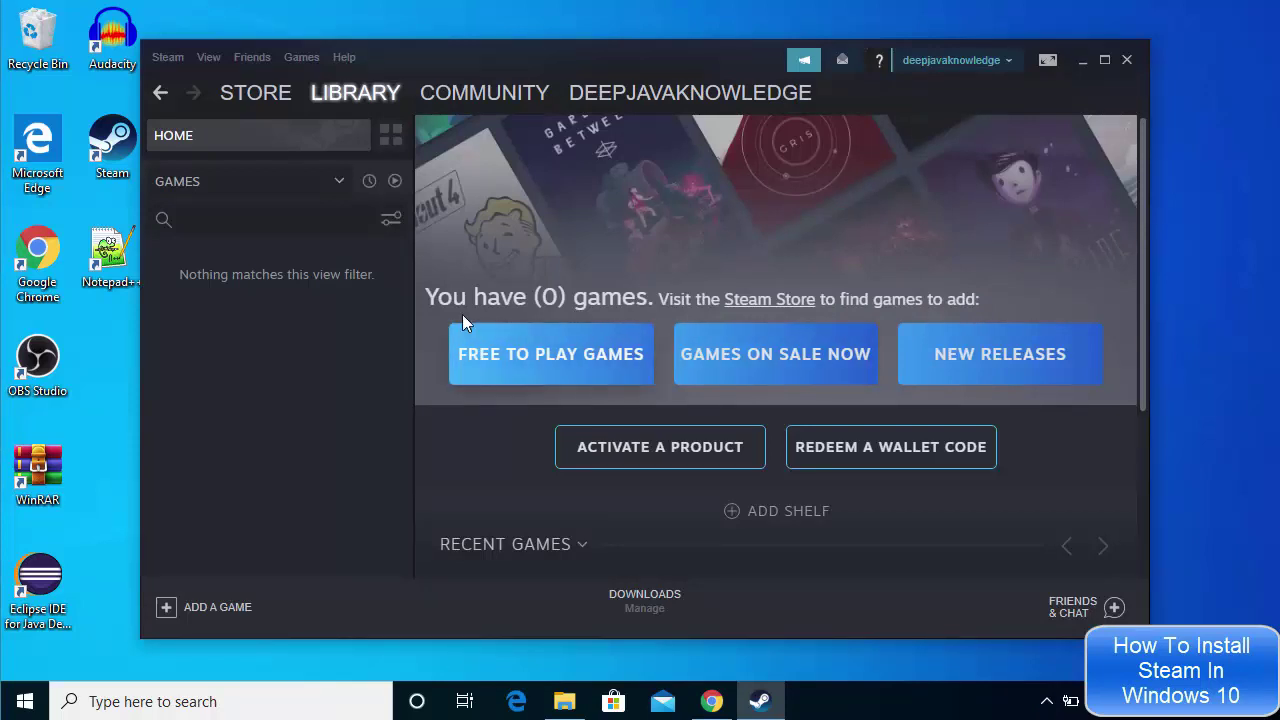
Step: Maximize the Steam window so the empty Library home fills the screen
left_click(1103, 60)
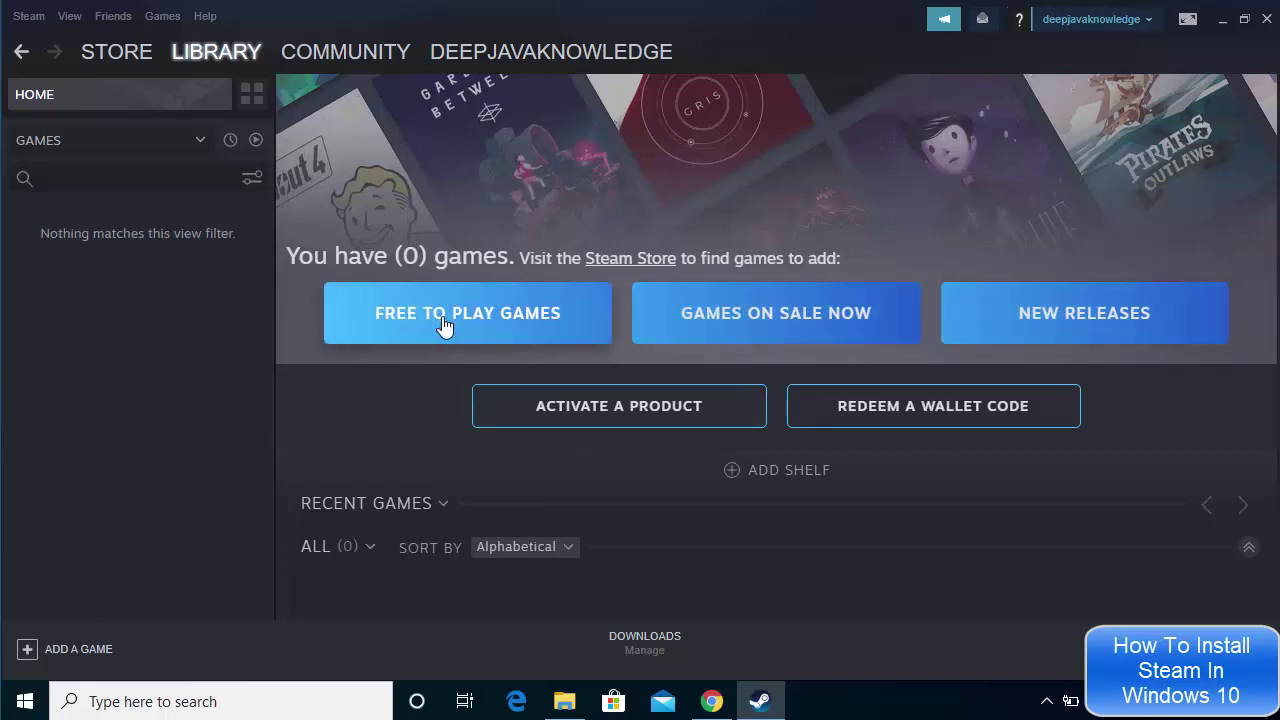
Step: Open the Free To Play Games store page and advance its featured carousel to the Paladins slide
left_click(474, 331)
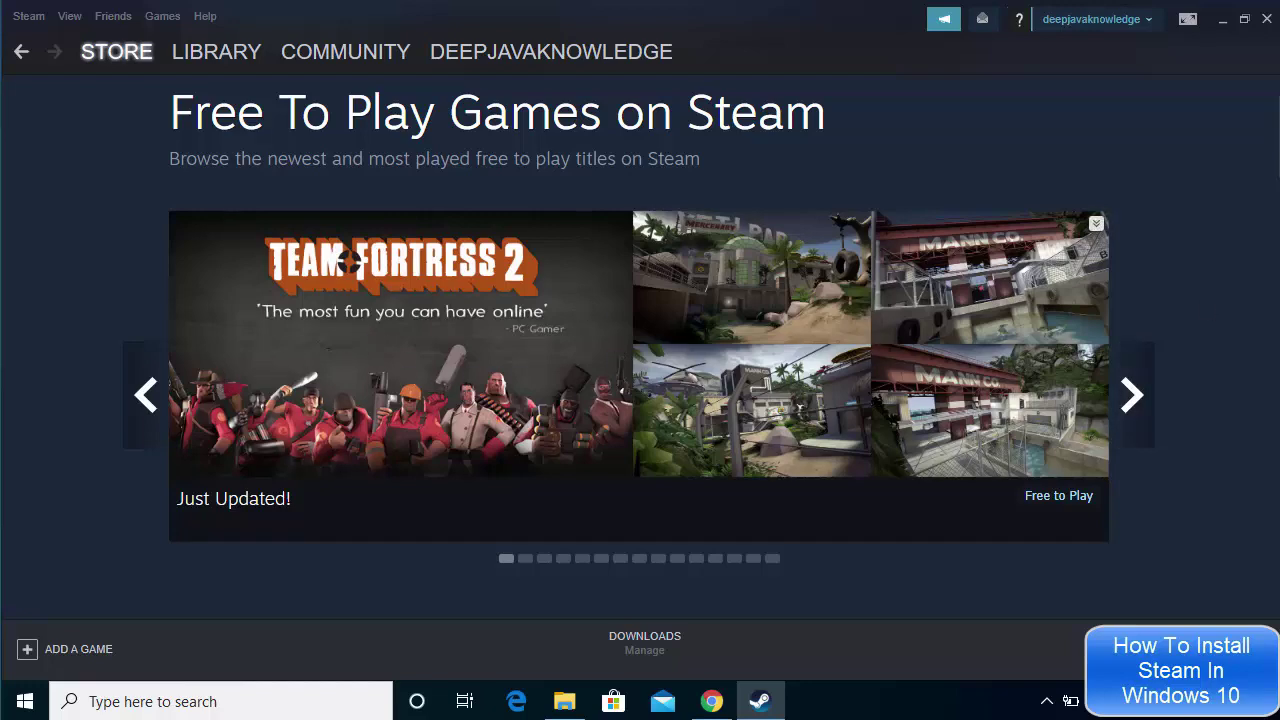
left_click(1136, 418)
left_click(1137, 415)
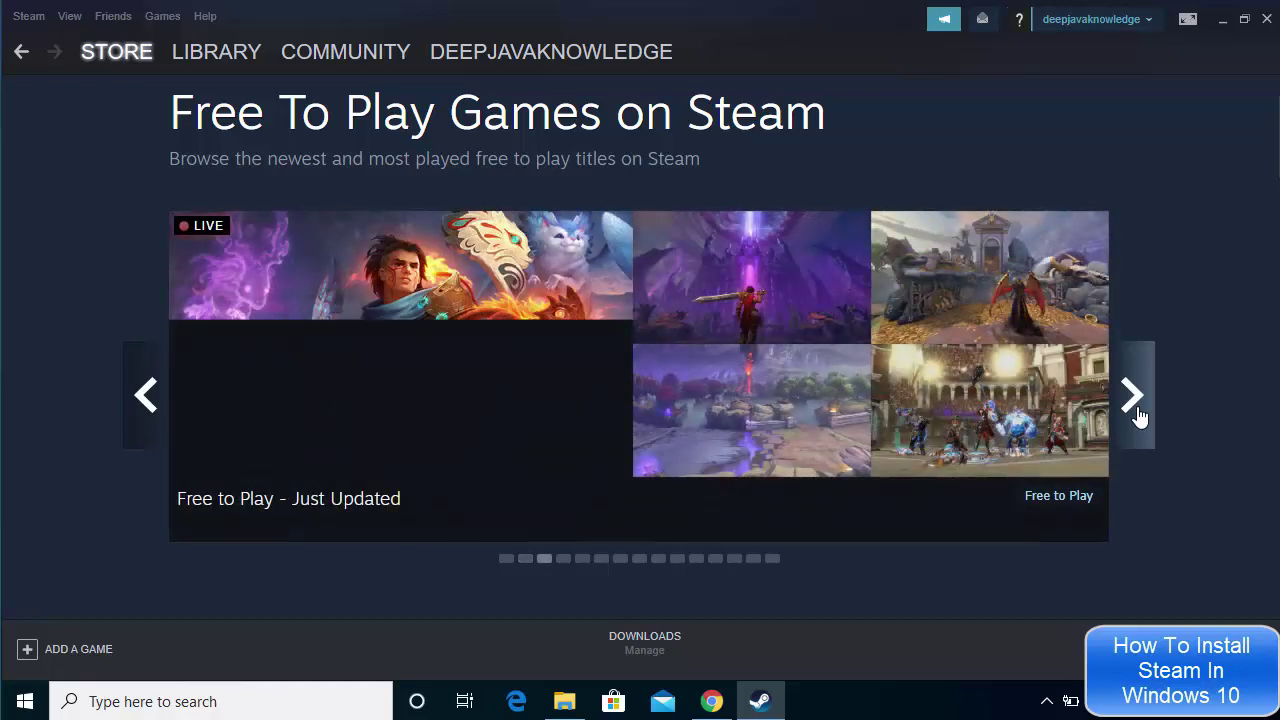
left_click(1134, 420)
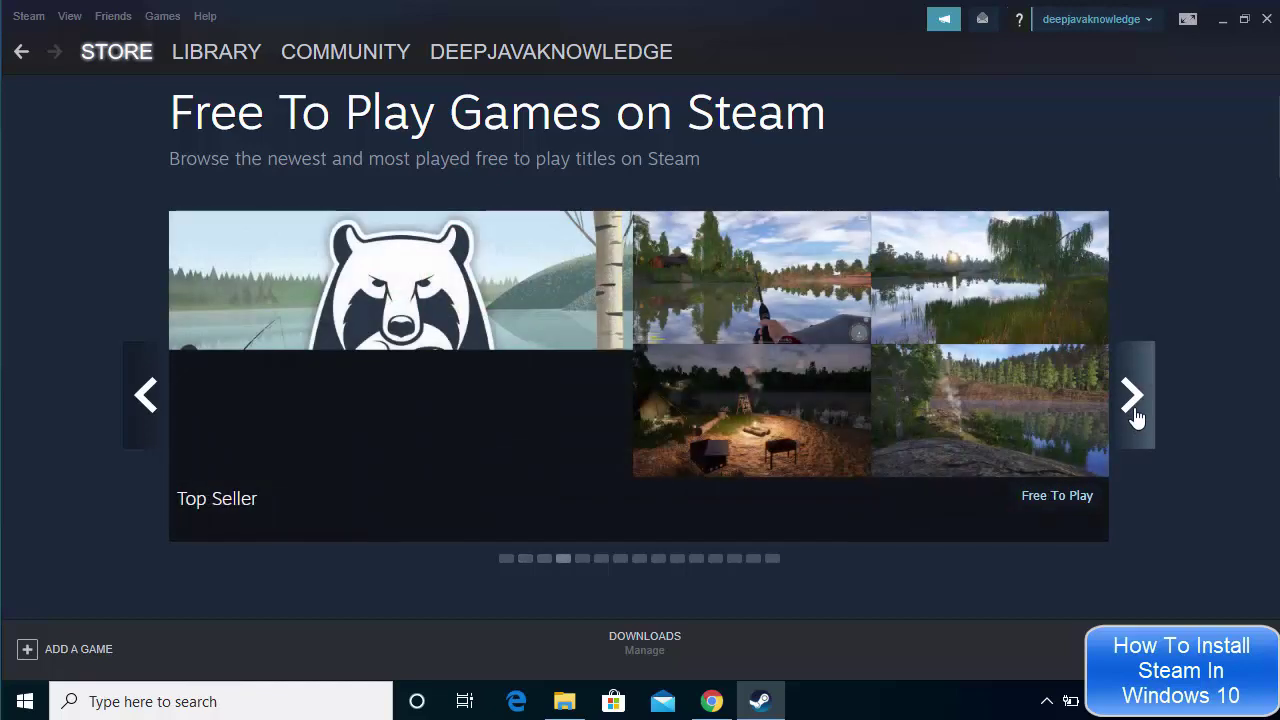
left_click(1136, 418)
left_click(1136, 418)
left_click(1136, 418)
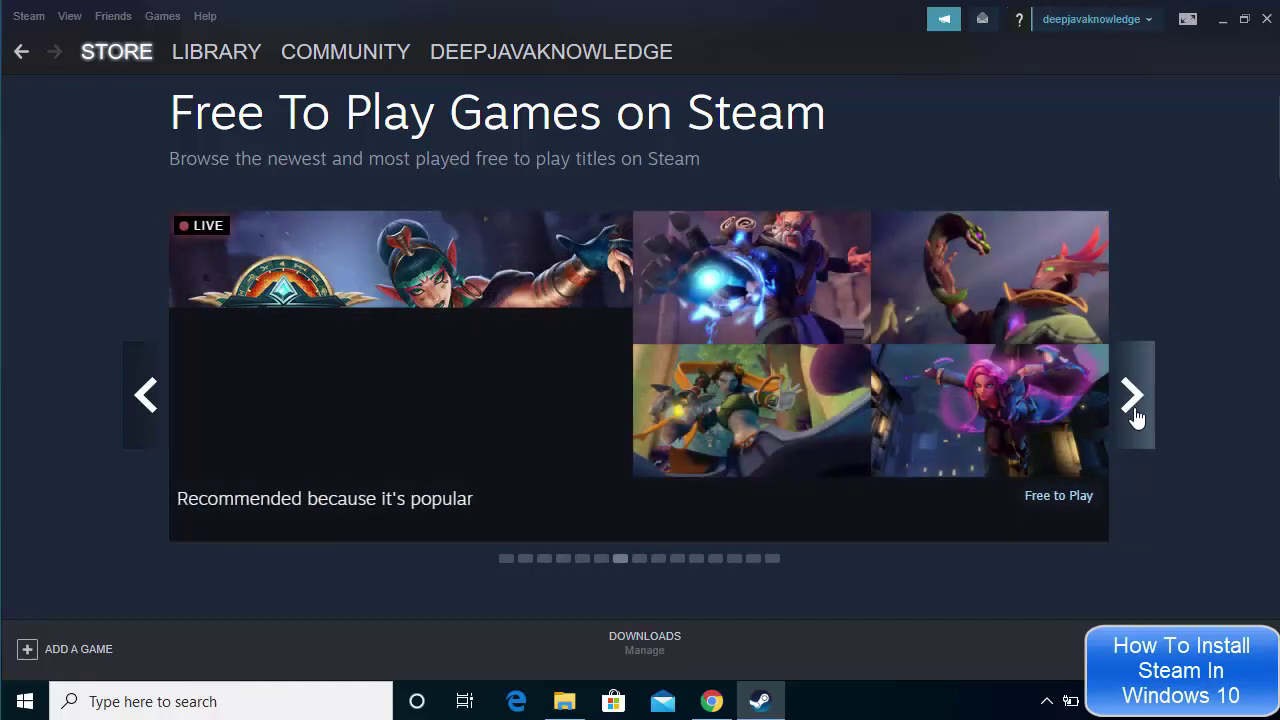
scroll(1110, 435, "up", 2)
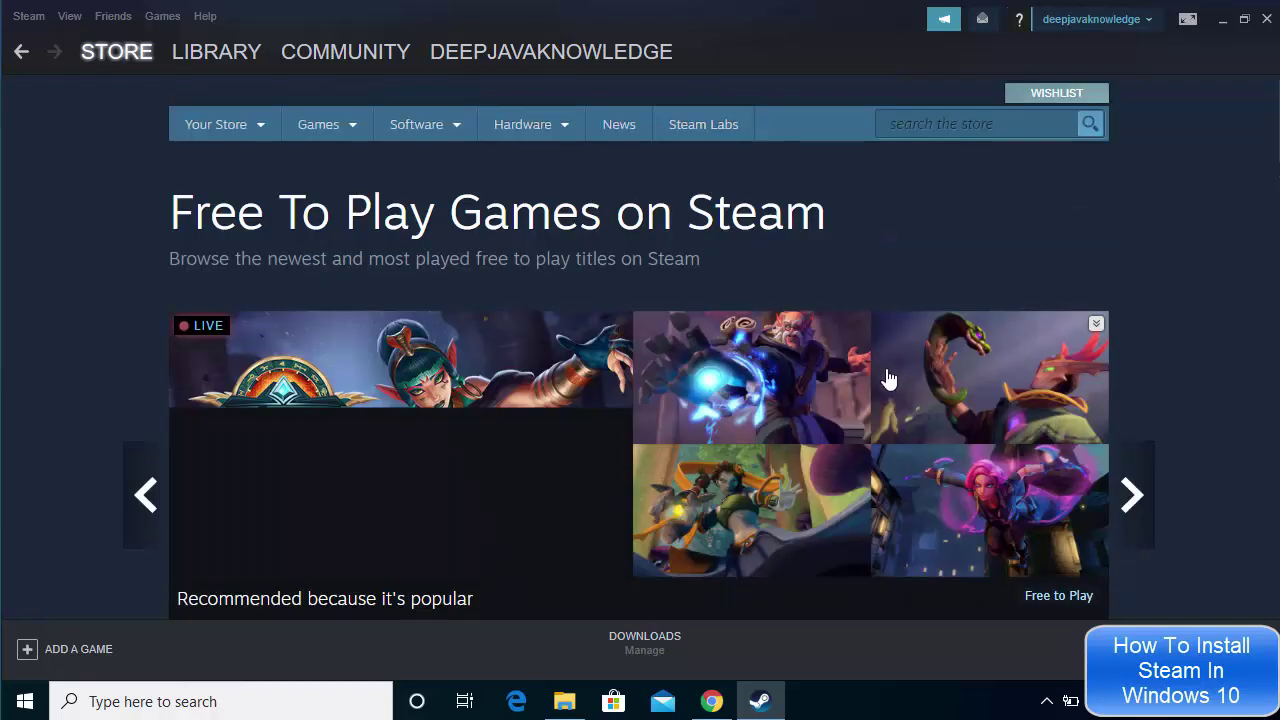